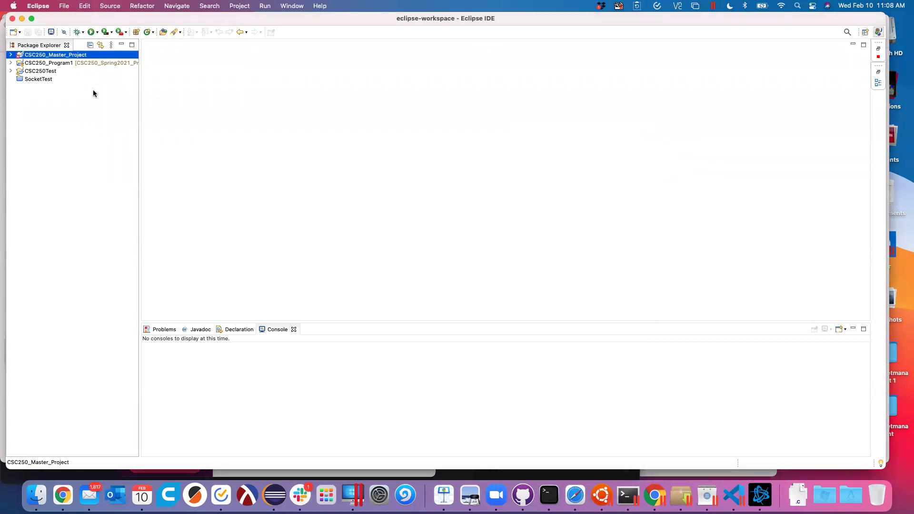
Open GitHub Desktop and move its window higher on the screen
{"action": "key", "text": "super+space"}
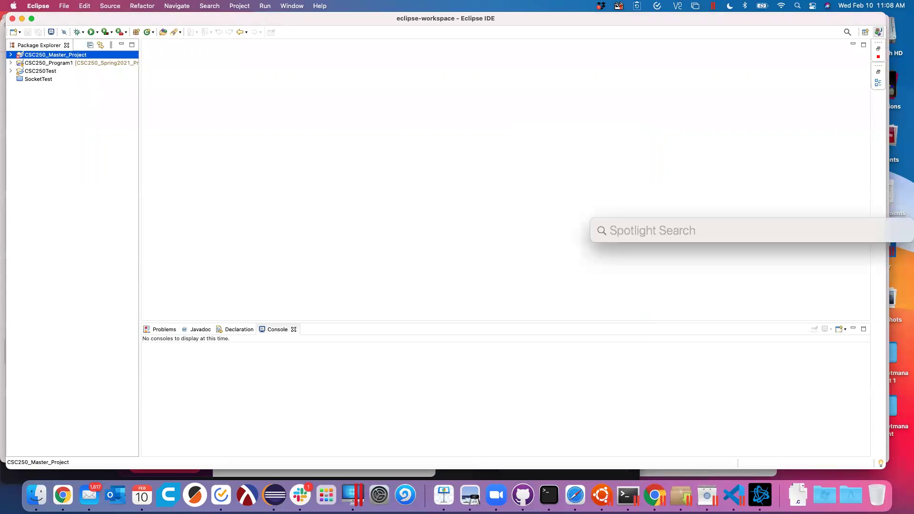
{"action": "type", "text": "git"}
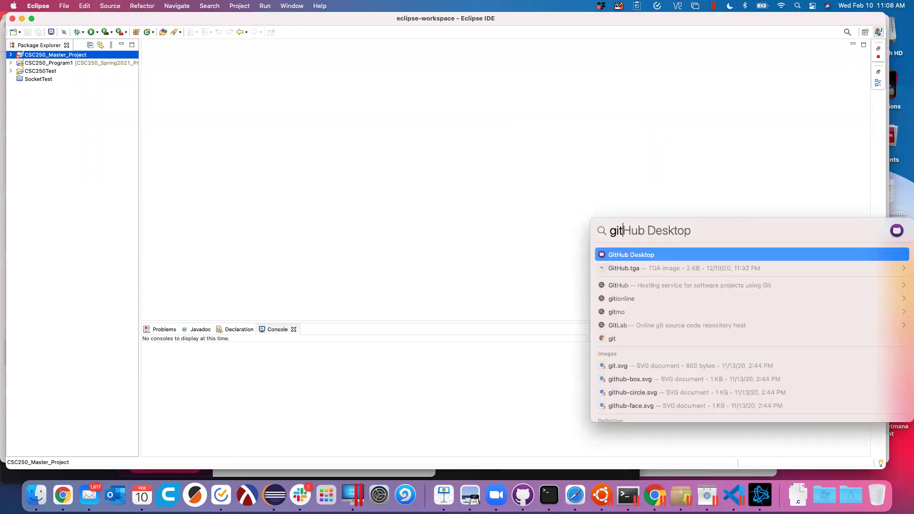
{"action": "key", "text": "Return"}
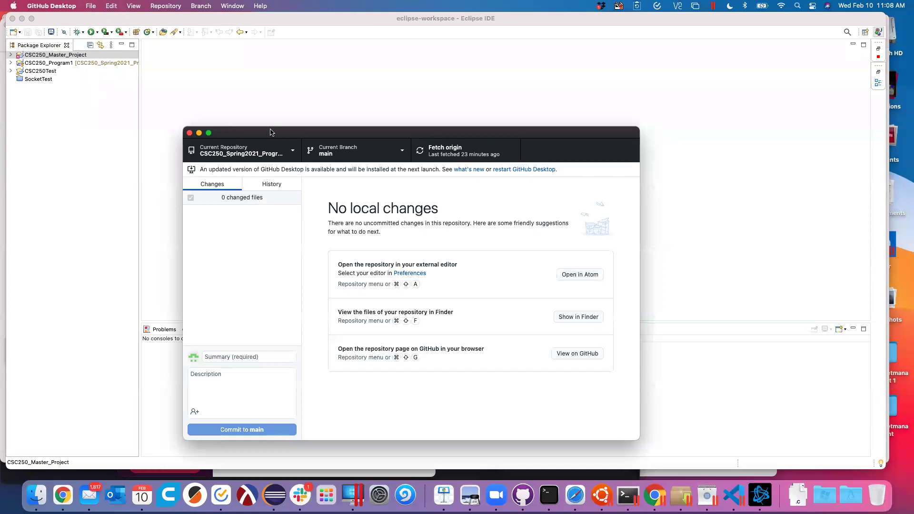
{"action": "left_click_drag", "start_coordinate": [302, 132], "coordinate": [298, 83]}
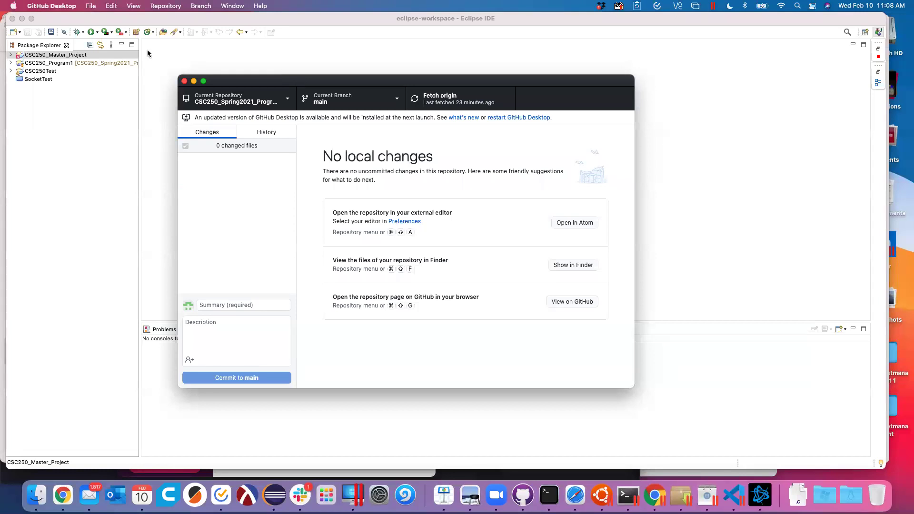
Review the account and Git settings in the GitHub Desktop preferences, and close them without saving
{"action": "left_click", "coordinate": [65, 8]}
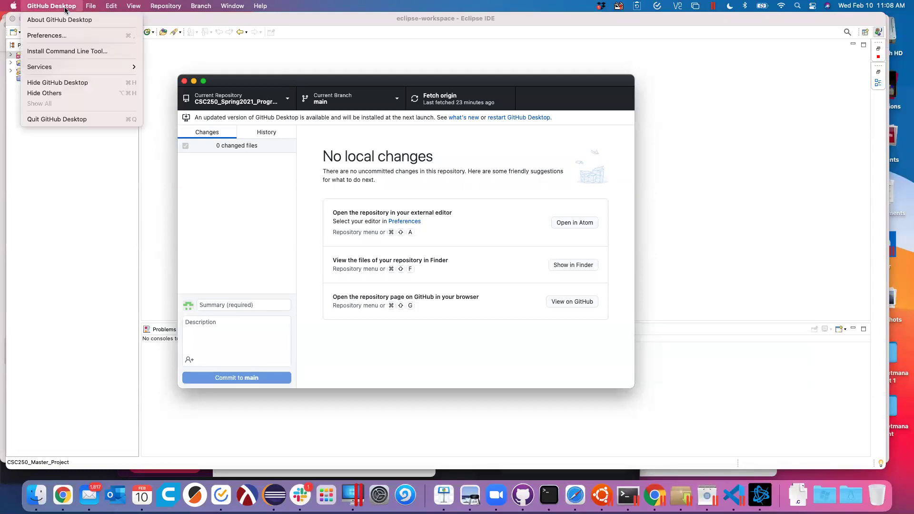
{"action": "left_click", "coordinate": [47, 35]}
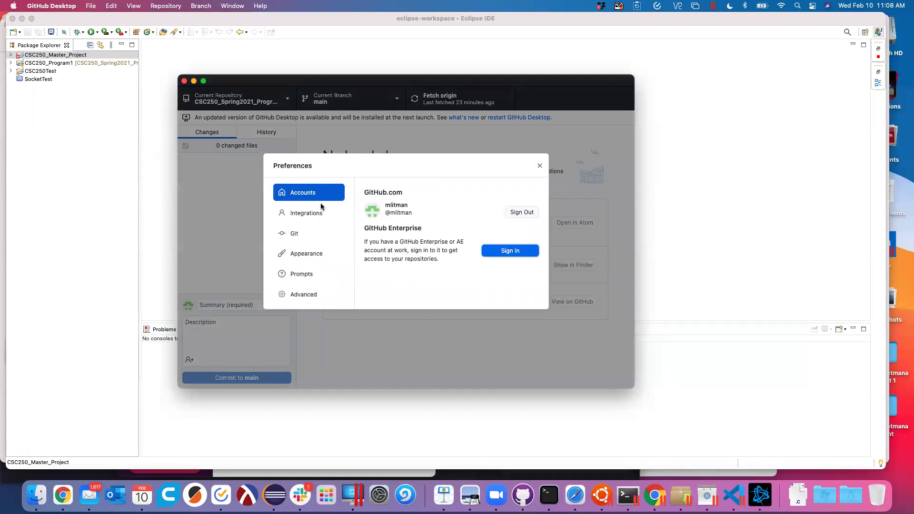
{"action": "left_click", "coordinate": [293, 238]}
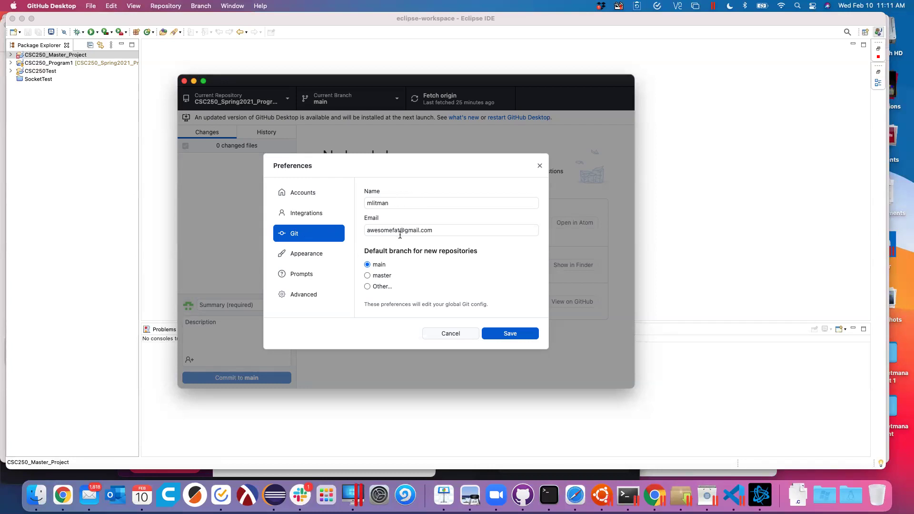
{"action": "left_click", "coordinate": [449, 333]}
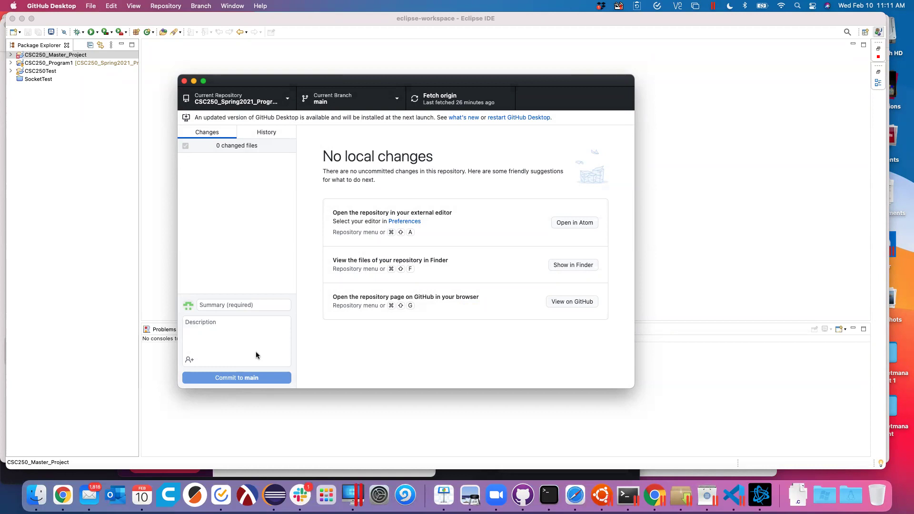
Switch to Eclipse and expand the CSC250_Program1 project down to the files in its default package
{"action": "left_click", "coordinate": [10, 63]}
{"action": "left_click", "coordinate": [19, 71]}
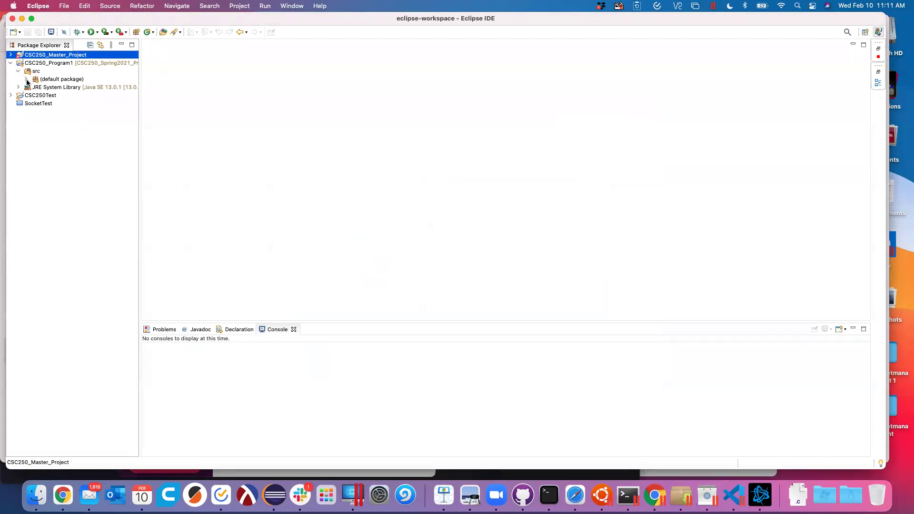
{"action": "left_click", "coordinate": [24, 79]}
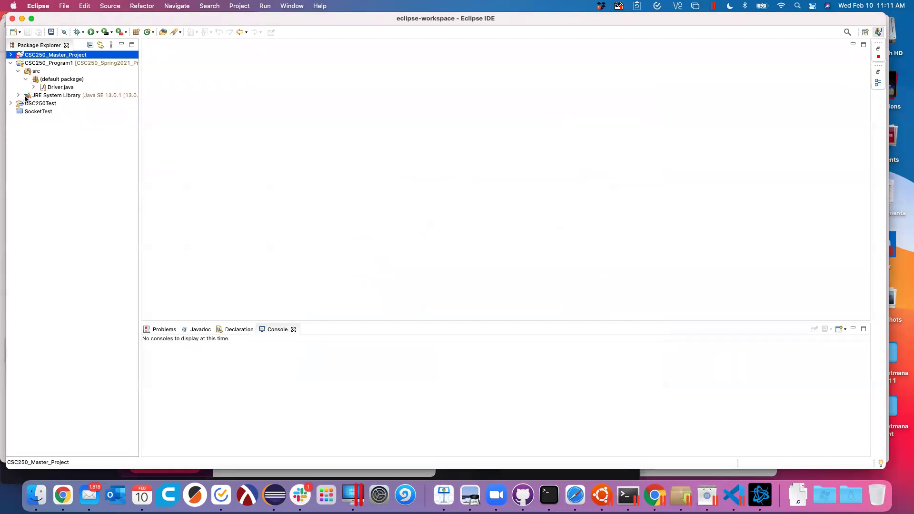
Expand the CSC250Test project to its default package and read through MyStringFactory.java
{"action": "left_click", "coordinate": [11, 104]}
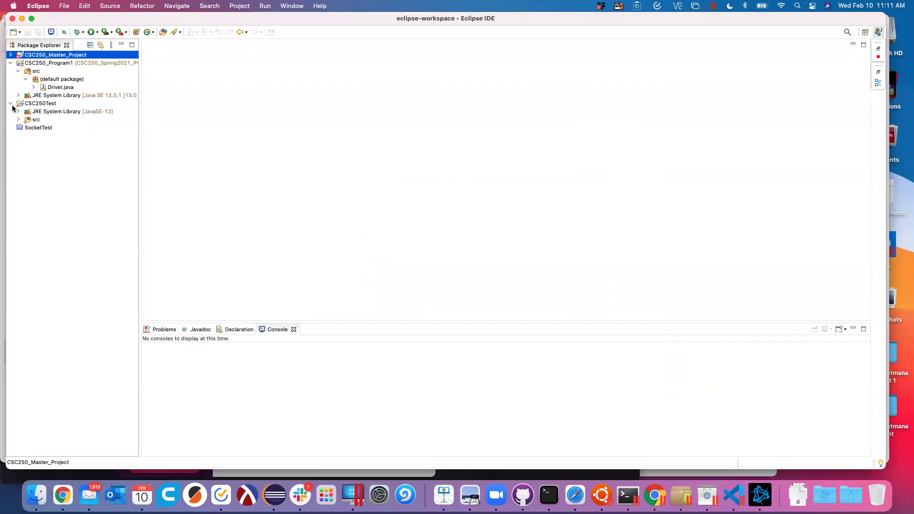
{"action": "left_click", "coordinate": [18, 120]}
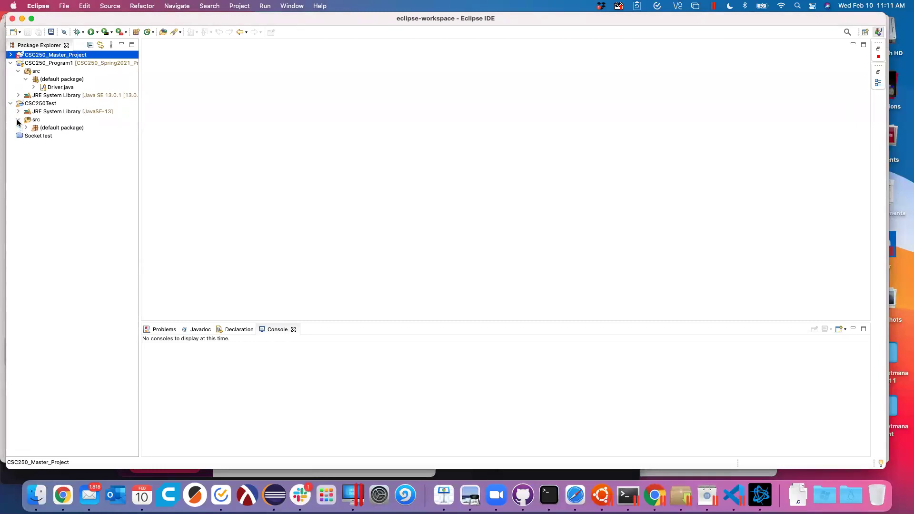
{"action": "left_click", "coordinate": [26, 128]}
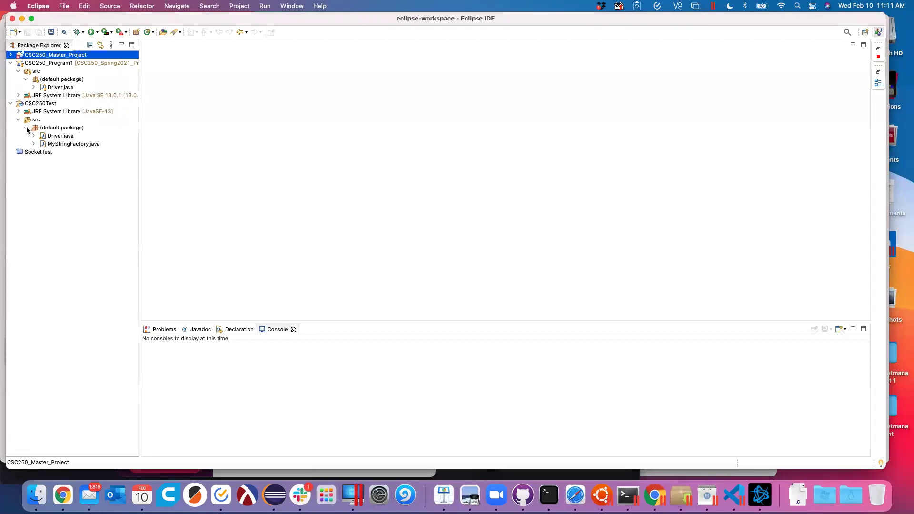
{"action": "double_click", "coordinate": [53, 145]}
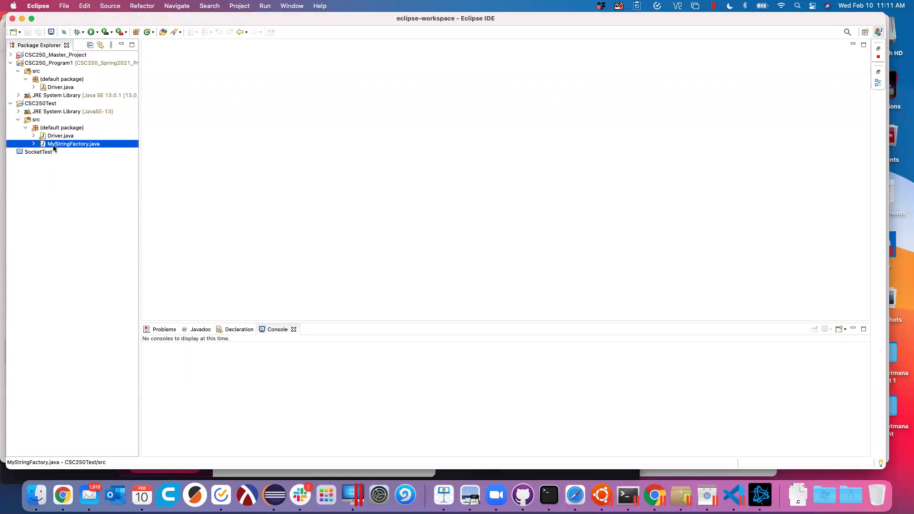
{"action": "scroll", "coordinate": [280, 163], "scroll_direction": "down", "scroll_amount": 2}
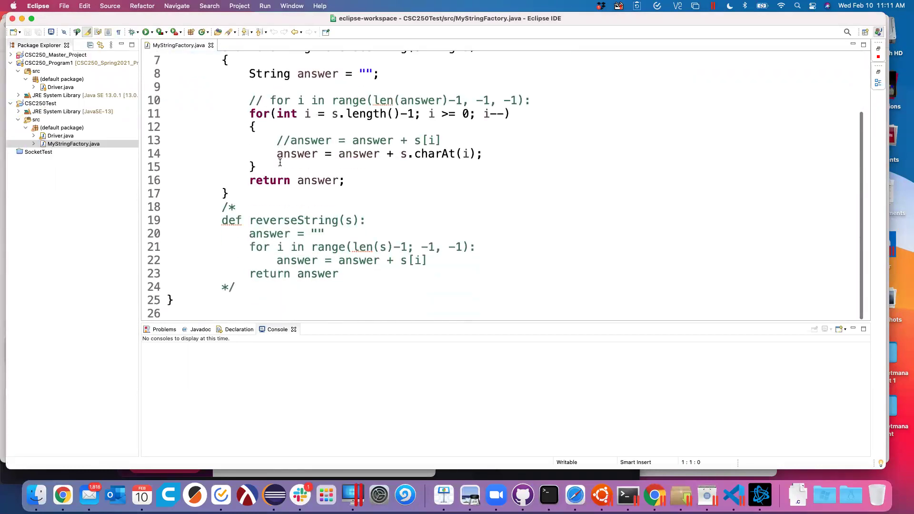
{"action": "scroll", "coordinate": [280, 163], "scroll_direction": "up", "scroll_amount": 2}
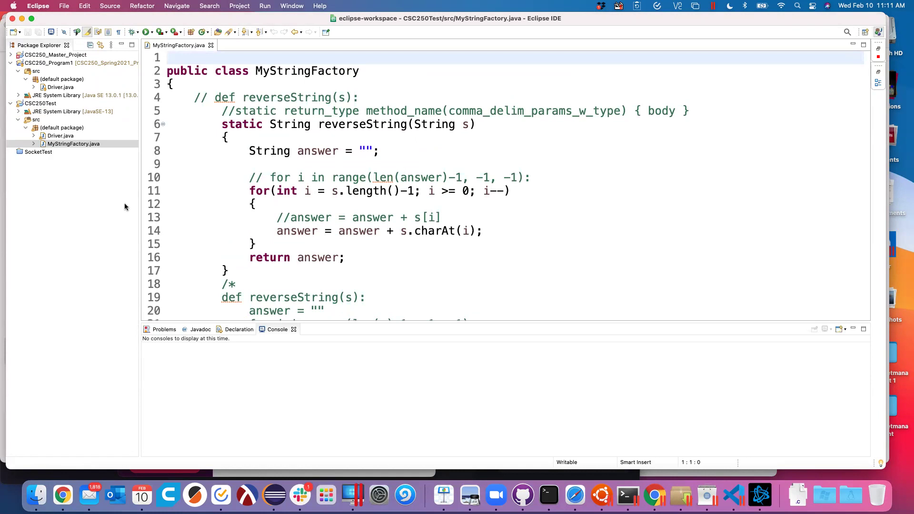
Close MyStringFactory.java and collapse the CSC250Test and CSC250_Program1 projects
{"action": "left_click", "coordinate": [10, 103]}
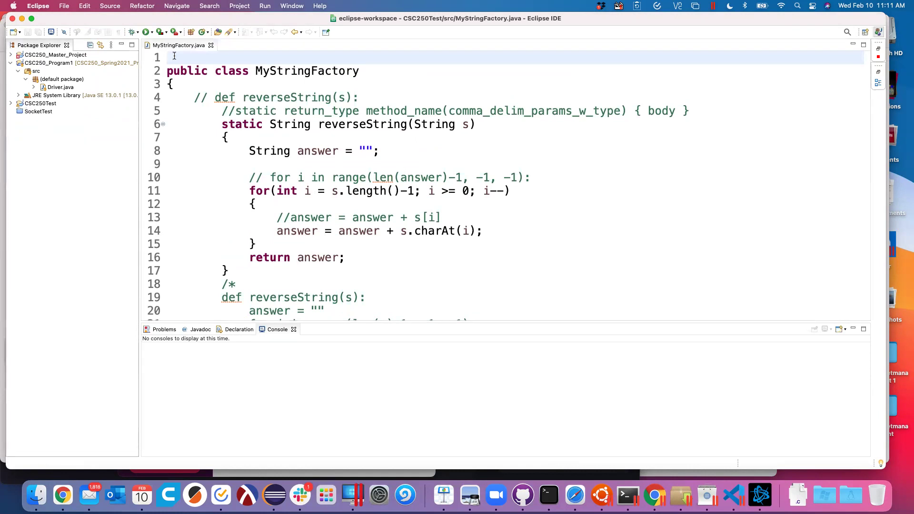
{"action": "left_click", "coordinate": [211, 45]}
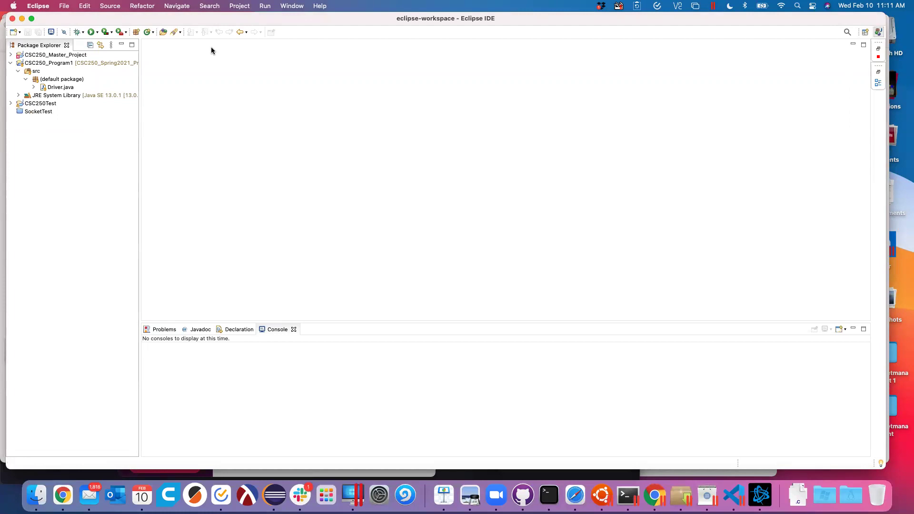
{"action": "left_click", "coordinate": [11, 64]}
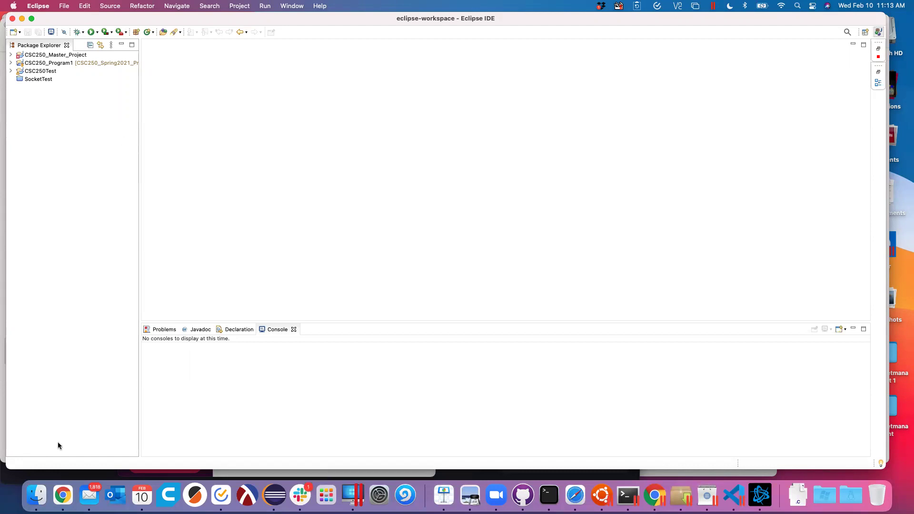
In GitHub Desktop, create a new local repository named DiceRollerCSC250_Spring2021 and close the repository list
{"action": "key", "text": "super+Tab"}
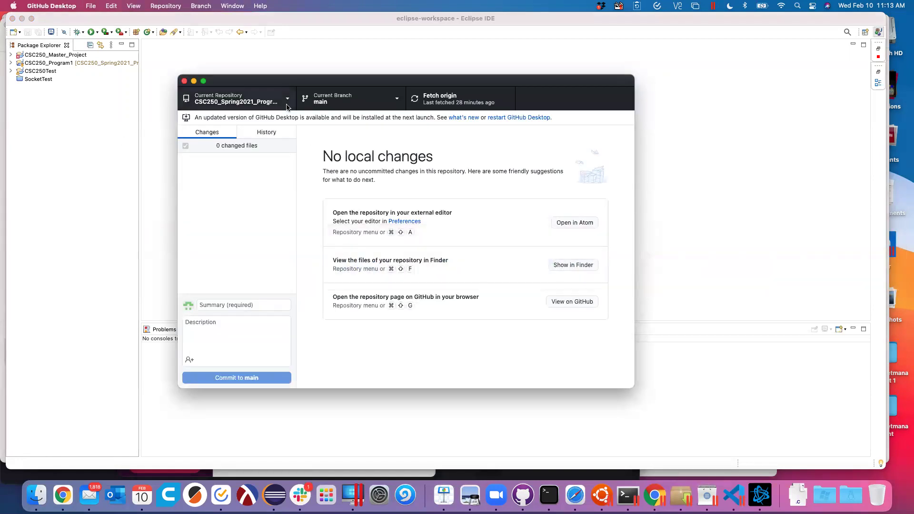
{"action": "left_click", "coordinate": [287, 104]}
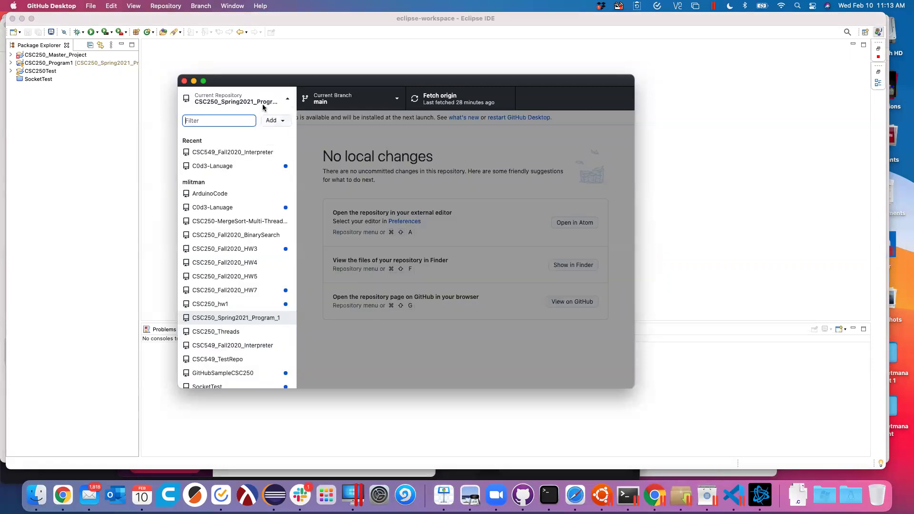
{"action": "left_click", "coordinate": [282, 121]}
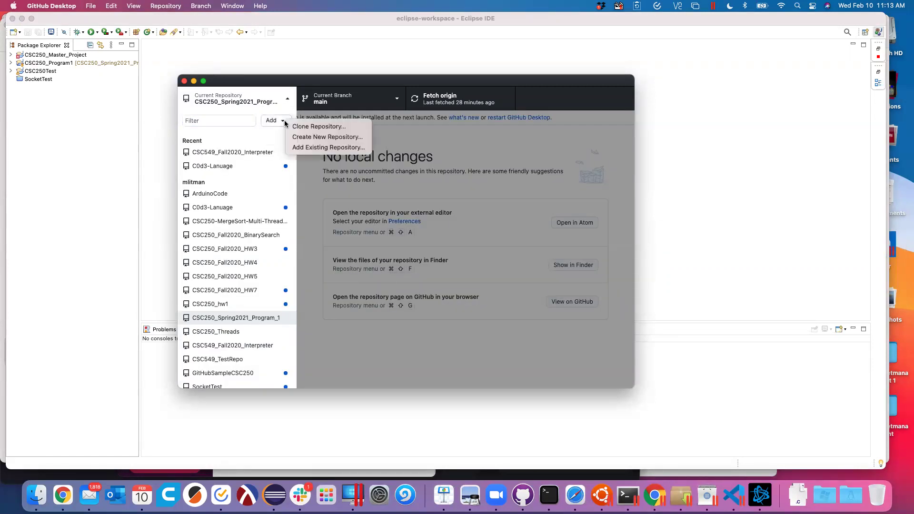
{"action": "left_click", "coordinate": [301, 139]}
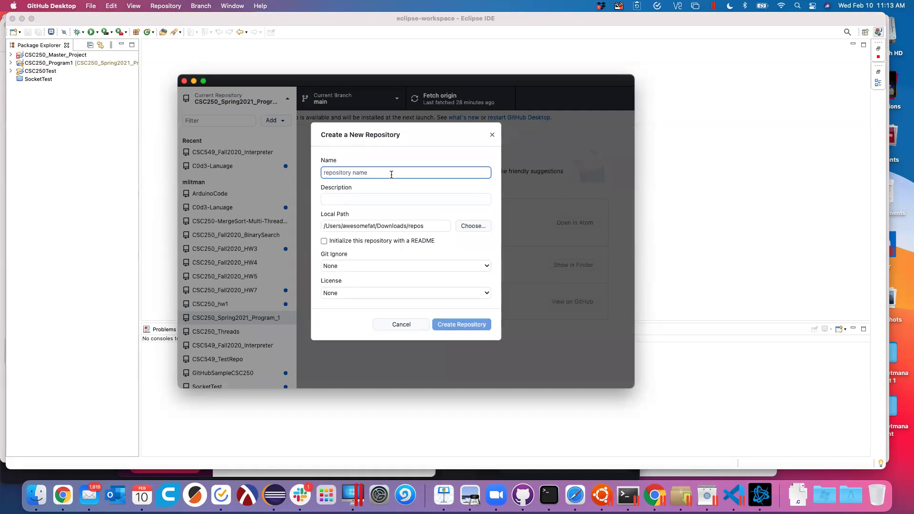
{"action": "type", "text": "DiceR"}
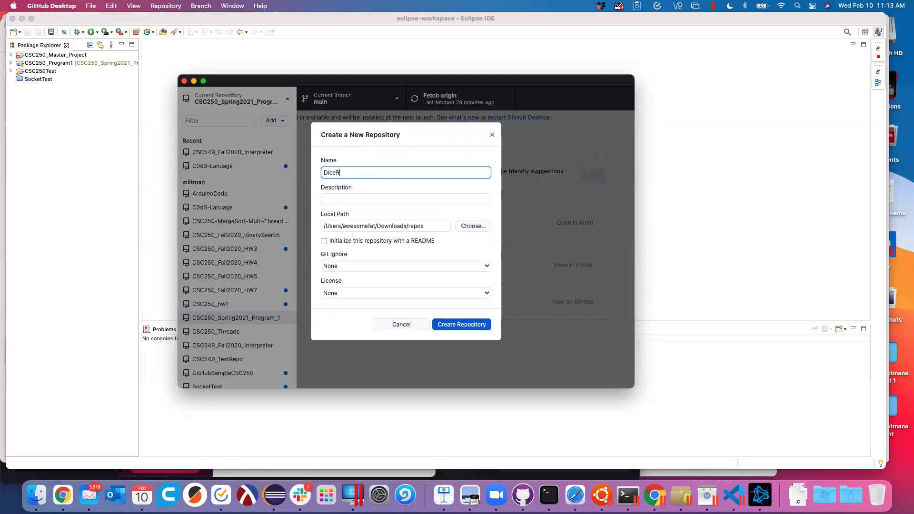
{"action": "type", "text": "ollerCSC250_Spring2021"}
{"action": "left_click", "coordinate": [469, 326]}
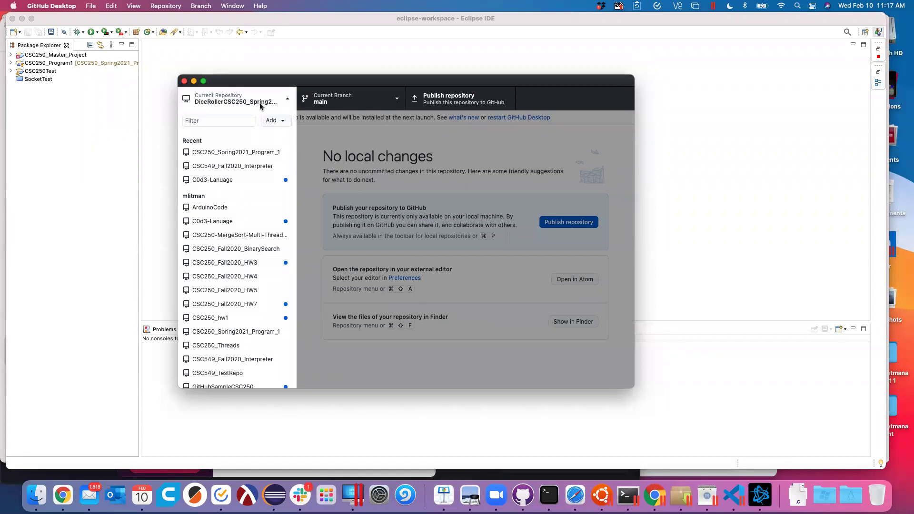
{"action": "left_click", "coordinate": [236, 99]}
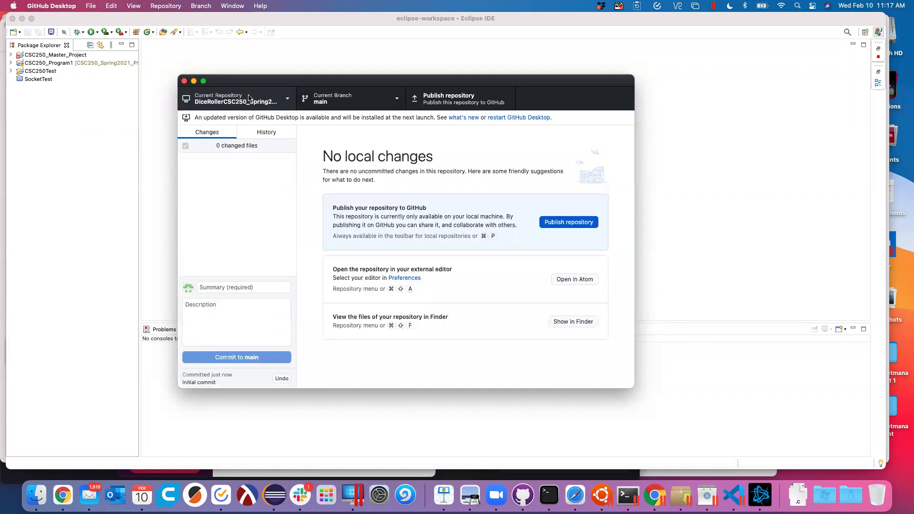
Switch to Eclipse, start a new Java project and name it DiceRoller
{"action": "left_click", "coordinate": [63, 128]}
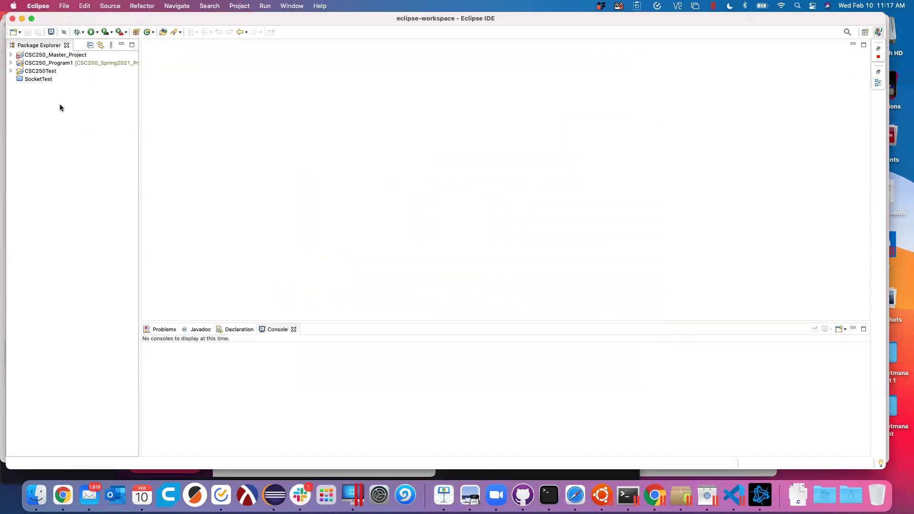
{"action": "right_click", "coordinate": [59, 108]}
{"action": "mouse_move", "coordinate": [79, 112]}
{"action": "left_click", "coordinate": [195, 113]}
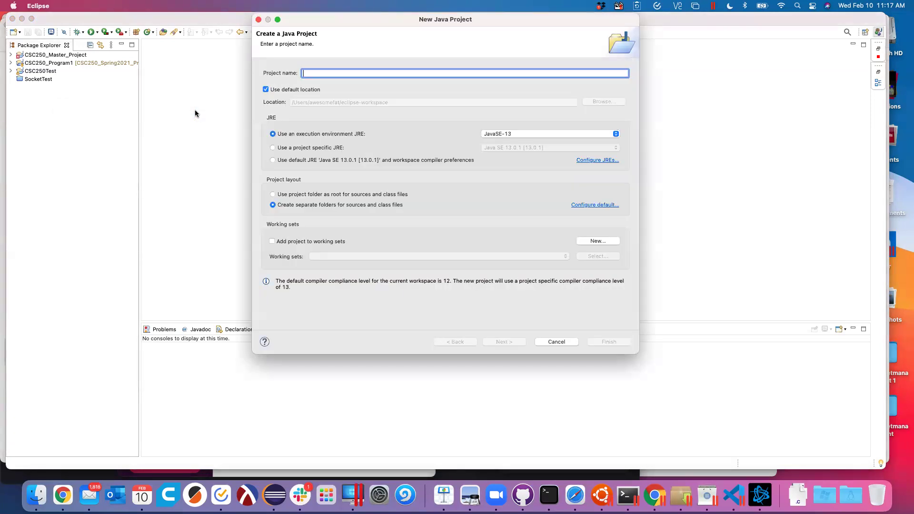
{"action": "type", "text": "D"}
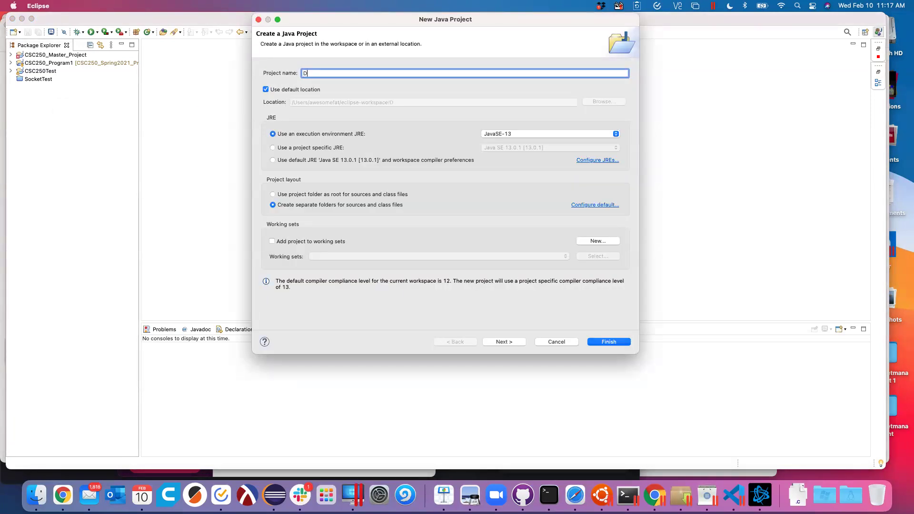
{"action": "type", "text": "iceRoller"}
Replace the project's default location with the DiceRollerCSC250_Spring2021 folder inside repos
{"action": "left_click", "coordinate": [285, 92]}
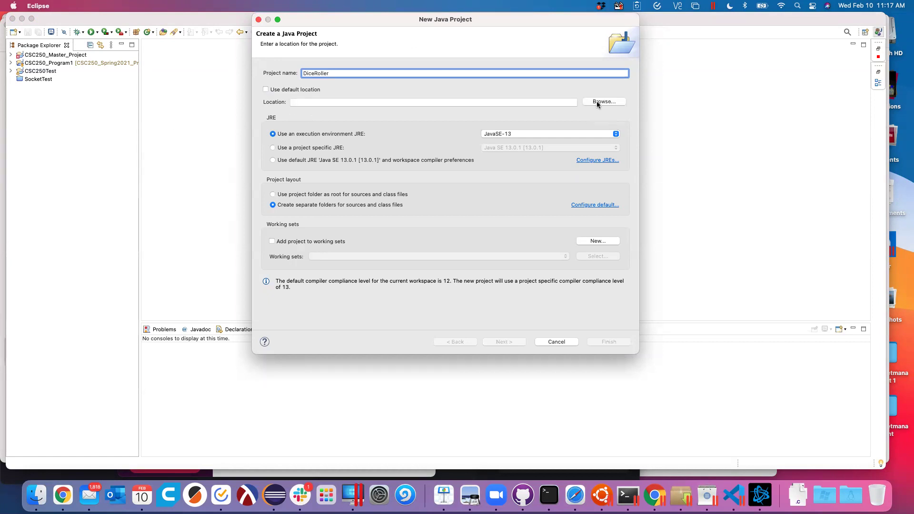
{"action": "left_click", "coordinate": [598, 103]}
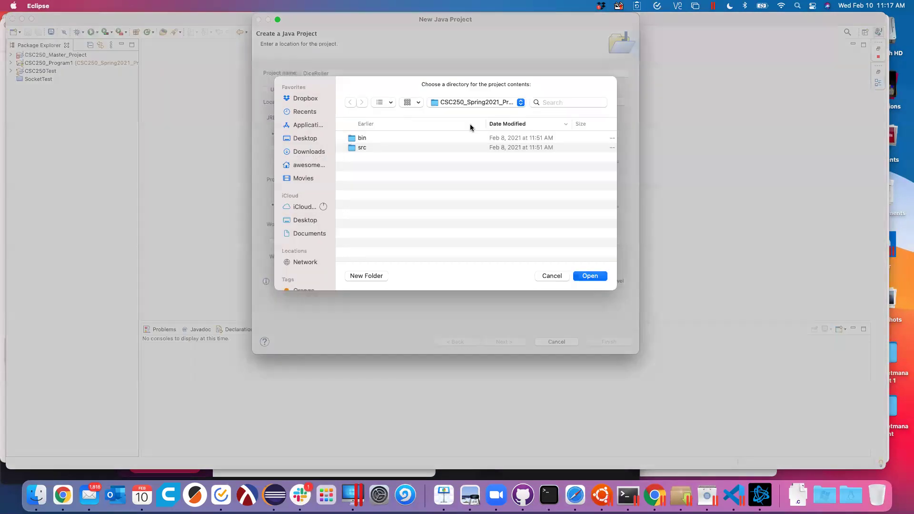
{"action": "left_click", "coordinate": [446, 104]}
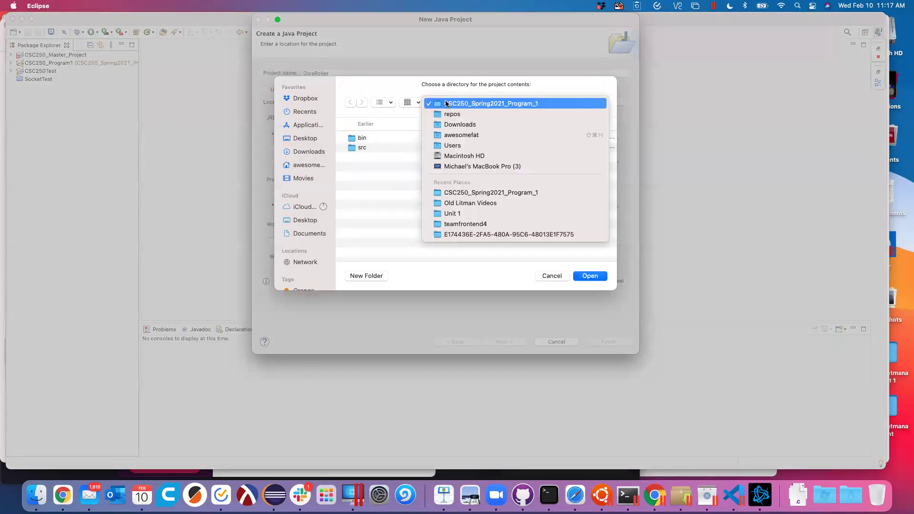
{"action": "left_click", "coordinate": [448, 116]}
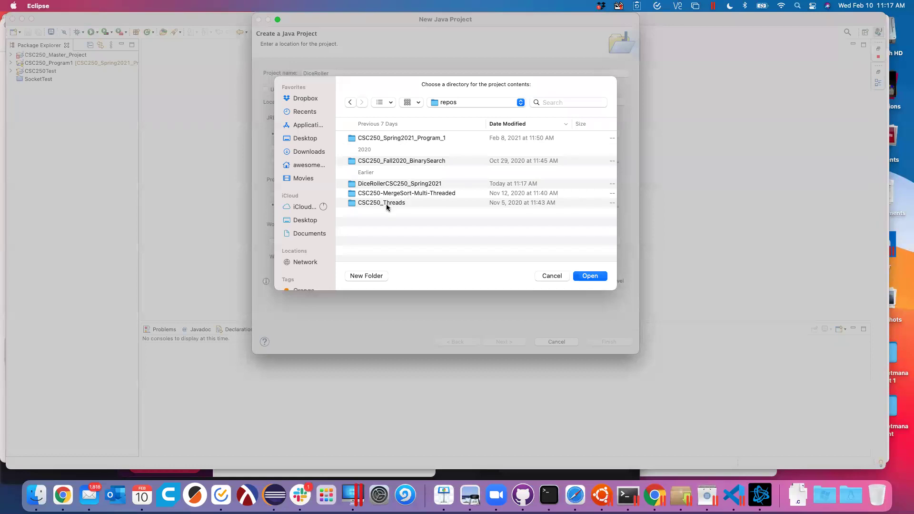
{"action": "left_click", "coordinate": [380, 186]}
{"action": "double_click", "coordinate": [380, 186]}
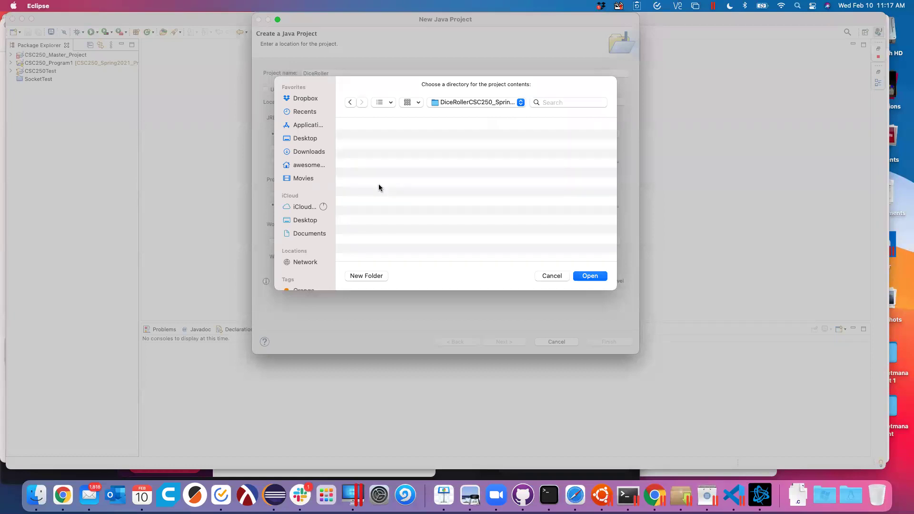
{"action": "left_click", "coordinate": [590, 277]}
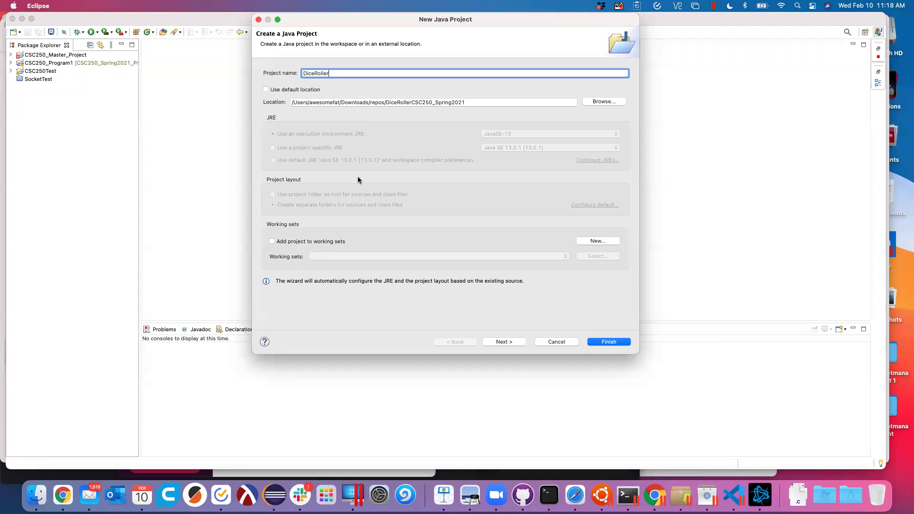
Finish creating the DiceRoller project without a module-info.java file and expand it to select its src folder
{"action": "left_click", "coordinate": [609, 342]}
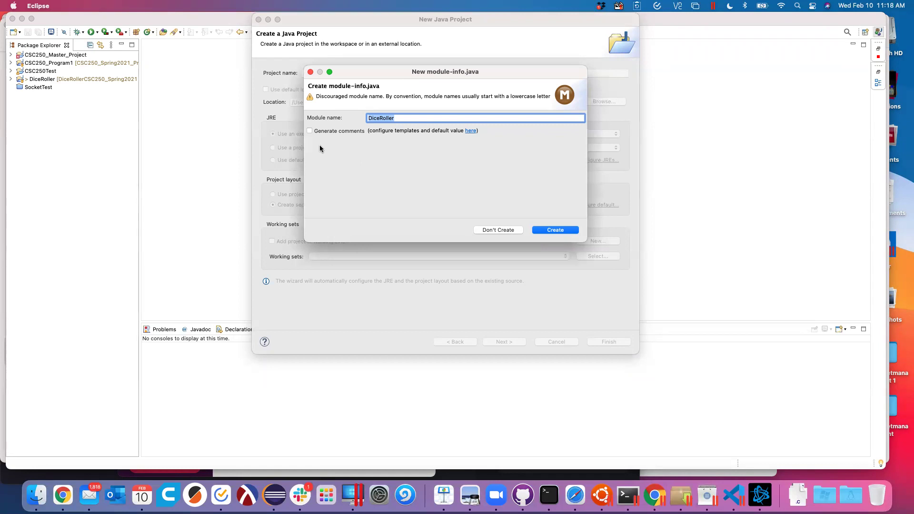
{"action": "left_click", "coordinate": [487, 231]}
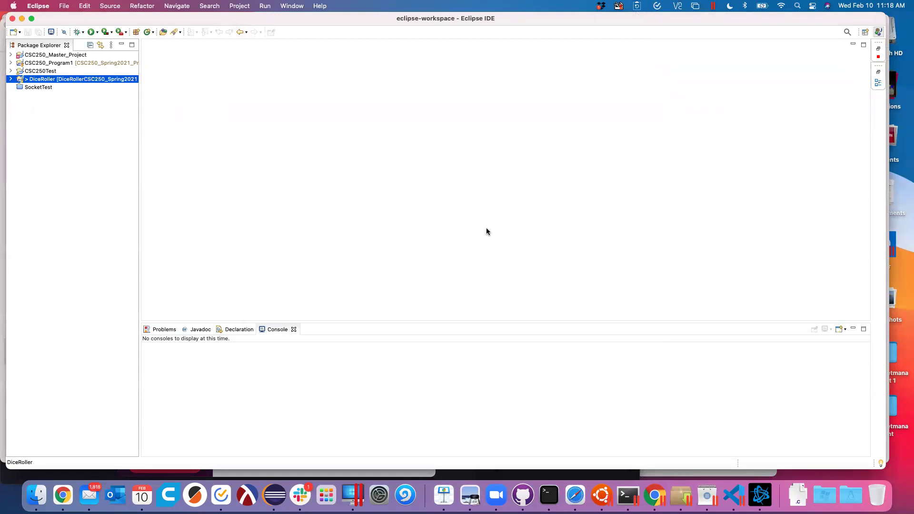
{"action": "left_click", "coordinate": [10, 80]}
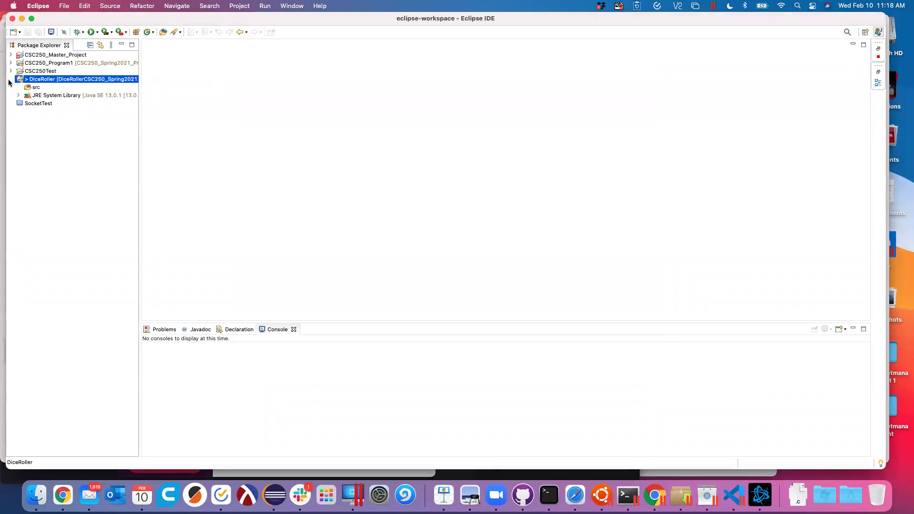
{"action": "left_click", "coordinate": [33, 88]}
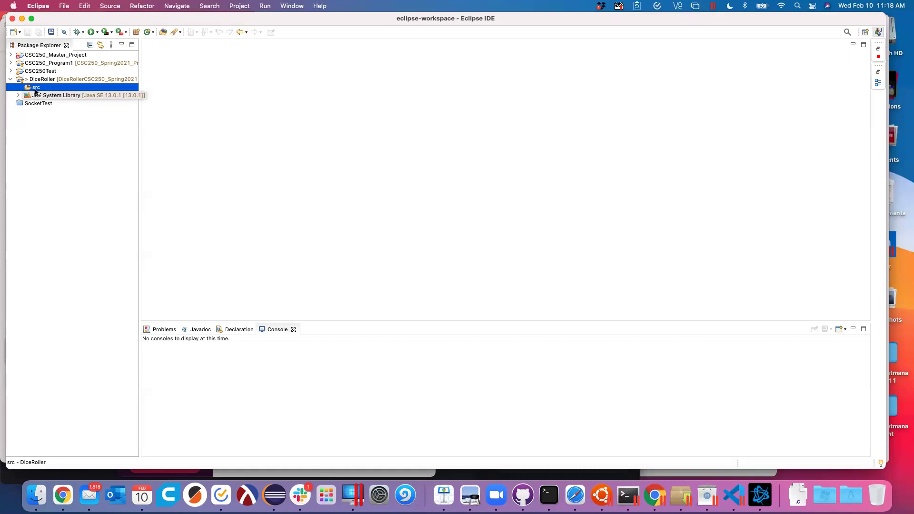
{"action": "right_click", "coordinate": [36, 89]}
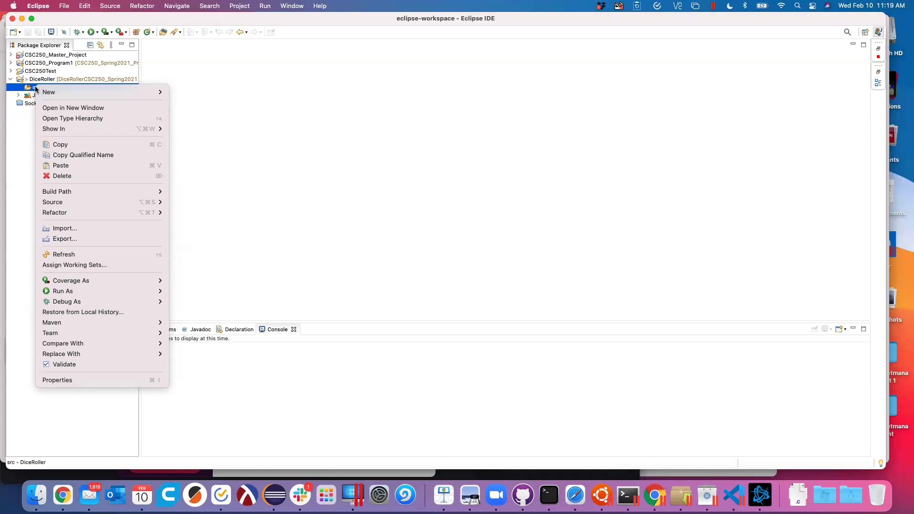
{"action": "mouse_move", "coordinate": [53, 96]}
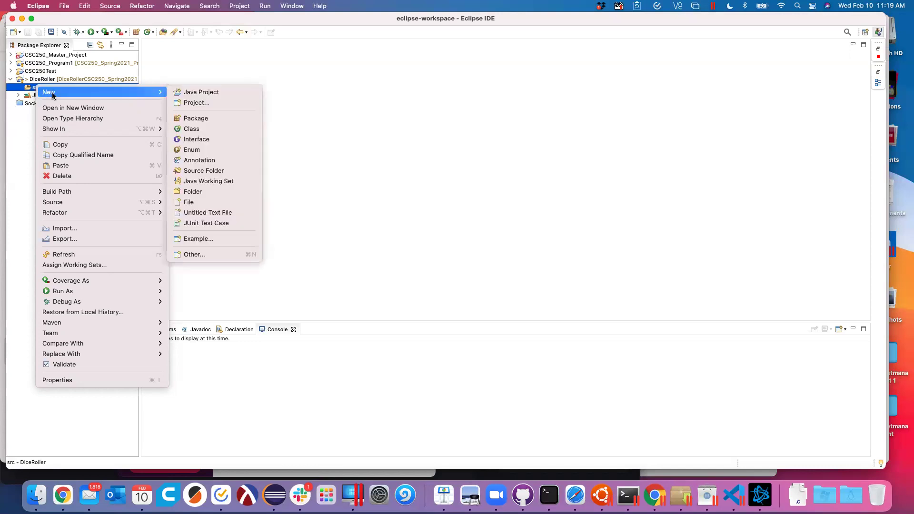
{"action": "left_click", "coordinate": [16, 139]}
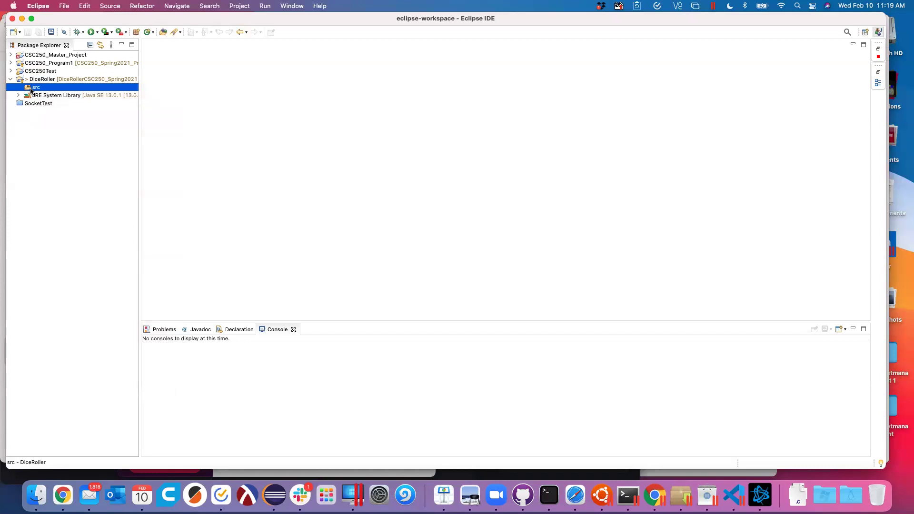
Create a public class named Driver in the src folder, including a public static void main method stub
{"action": "right_click", "coordinate": [30, 90]}
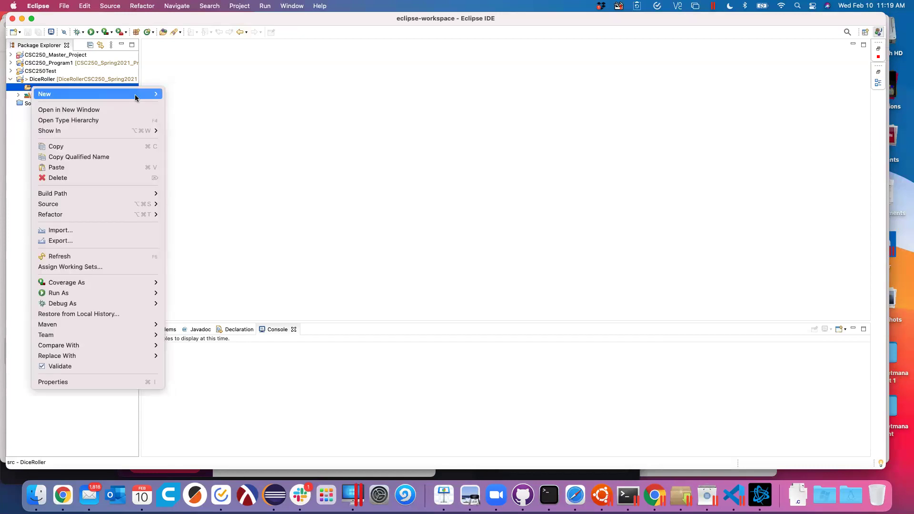
{"action": "mouse_move", "coordinate": [135, 94]}
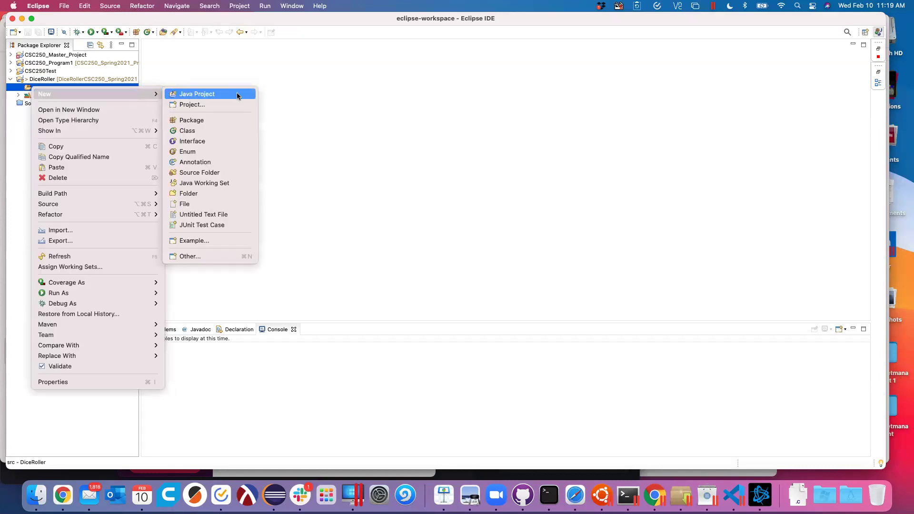
{"action": "left_click", "coordinate": [201, 135]}
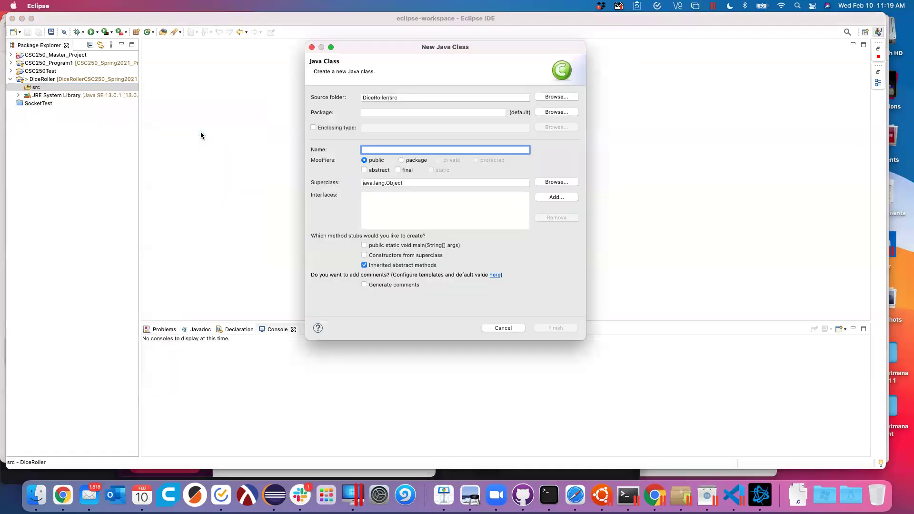
{"action": "type", "text": "Driver"}
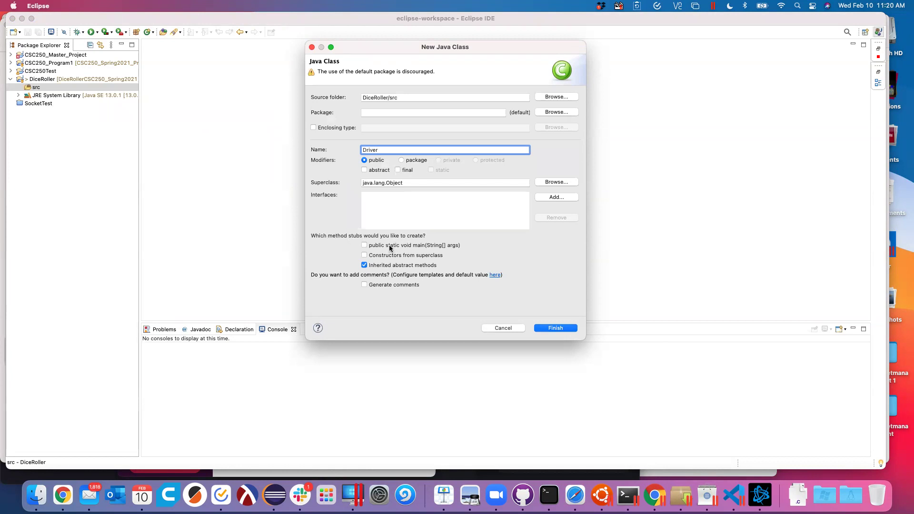
{"action": "left_click", "coordinate": [364, 246]}
{"action": "left_click", "coordinate": [558, 328]}
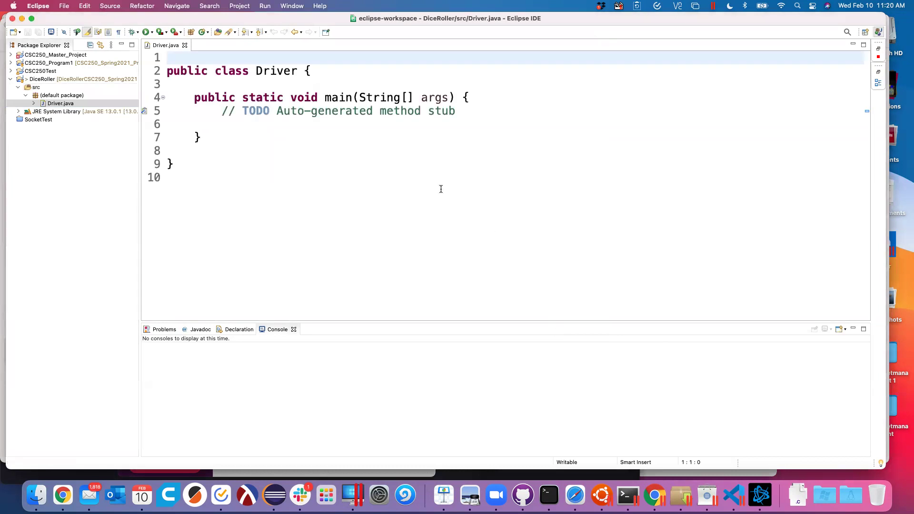
Move the opening braces of the main method and the Driver class onto their own lines
{"action": "left_click", "coordinate": [462, 99]}
{"action": "key", "text": "Return"}
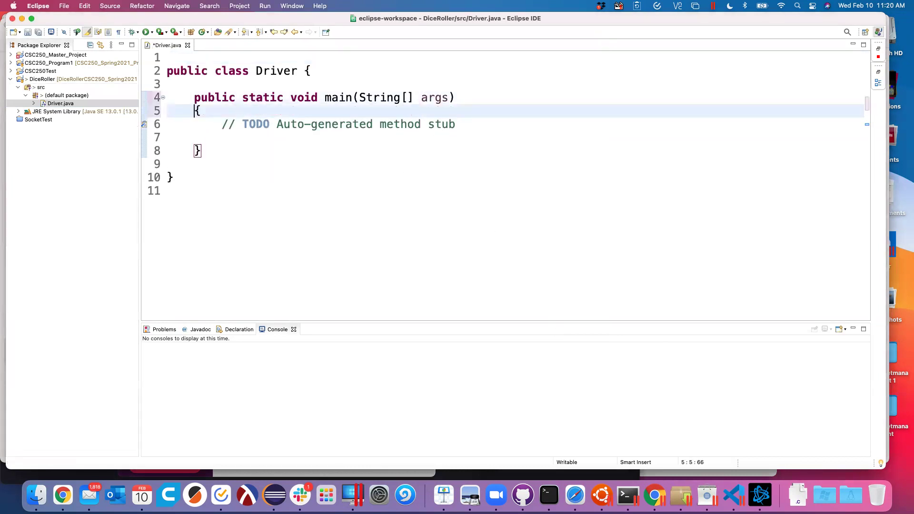
{"action": "left_click", "coordinate": [306, 70]}
{"action": "key", "text": "Return"}
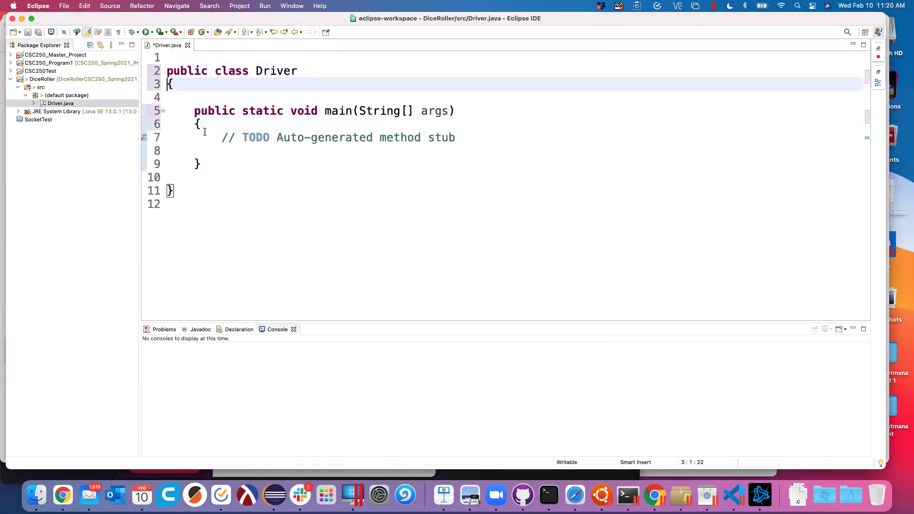
Replace the TODO comment in the main method with System.out.println("hello world!");
{"action": "left_click", "coordinate": [223, 138]}
{"action": "key", "text": "alt+shift+Right"}
{"action": "key", "text": "alt+shift+Right"}
{"action": "key", "text": "alt+shift+Right"}
{"action": "key", "text": "alt+shift+Right"}
{"action": "key", "text": "alt+shift+Right"}
{"action": "key", "text": "alt+shift+Right"}
{"action": "key", "text": "alt+shift+Right"}
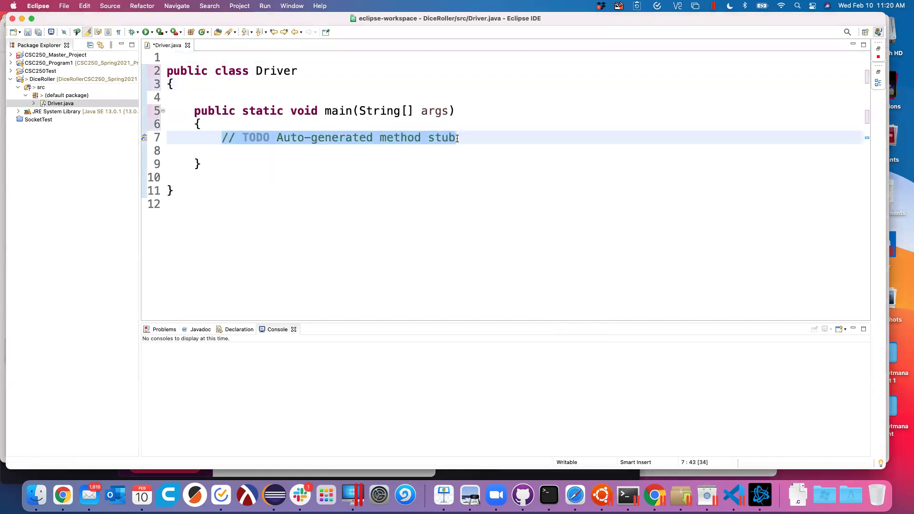
{"action": "type", "text": "System.out"}
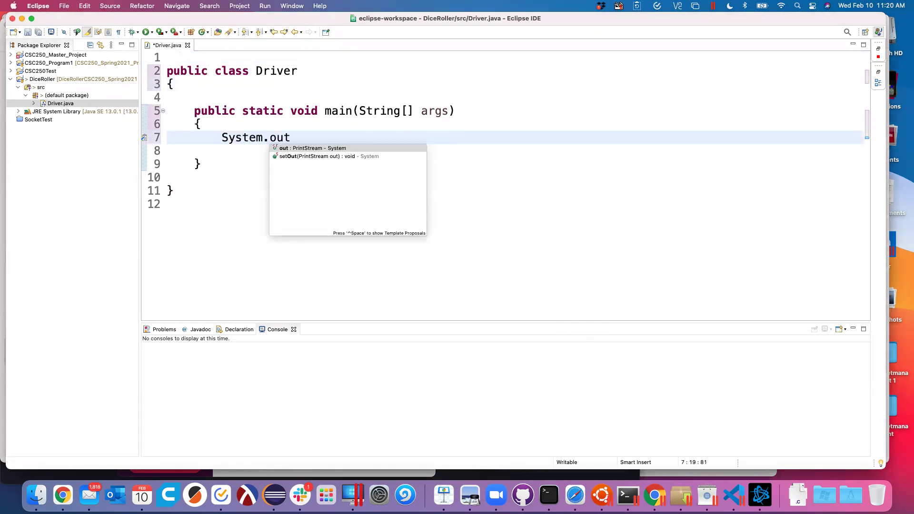
{"action": "type", "text": ".println(\"hello "}
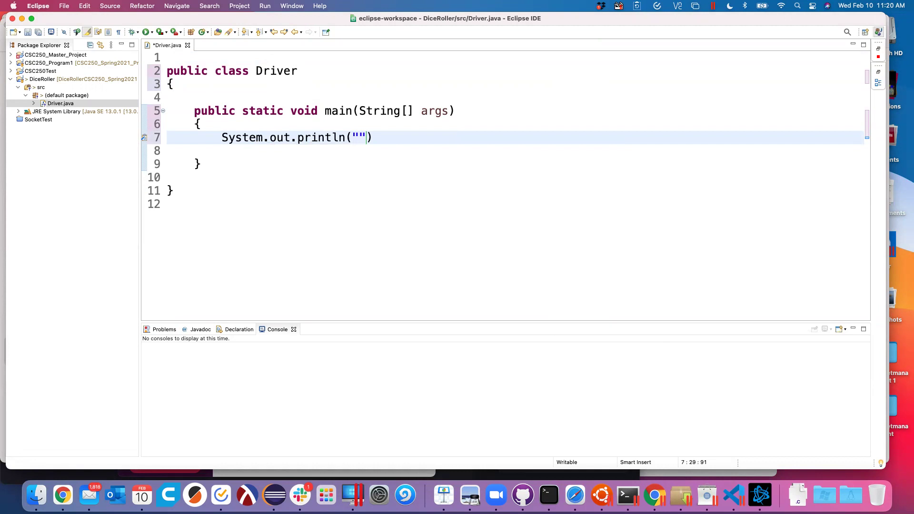
{"action": "type", "text": "world!\")"}
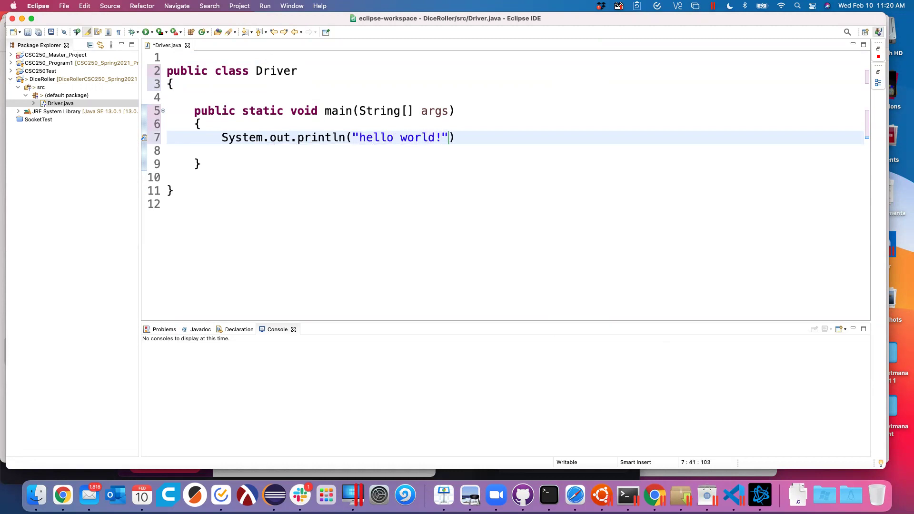
{"action": "type", "text": ";"}
{"action": "left_click", "coordinate": [346, 190]}
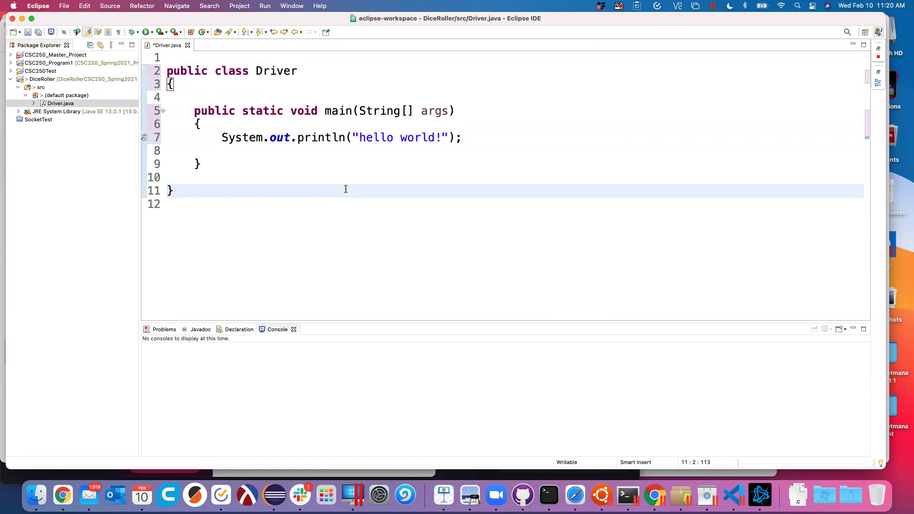
Save Driver.java, run the program and highlight its output in the console
{"action": "key", "text": "super+s"}
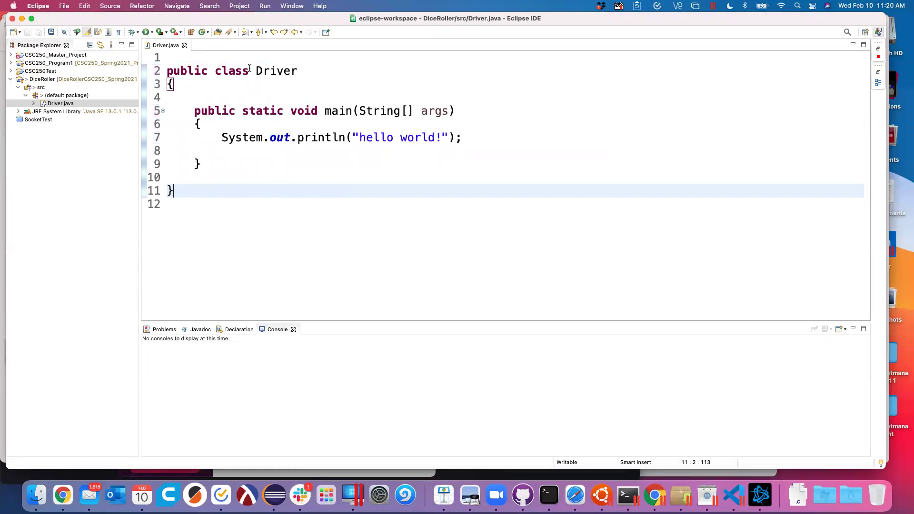
{"action": "left_click", "coordinate": [145, 33]}
{"action": "left_click_drag", "start_coordinate": [227, 349], "coordinate": [136, 347]}
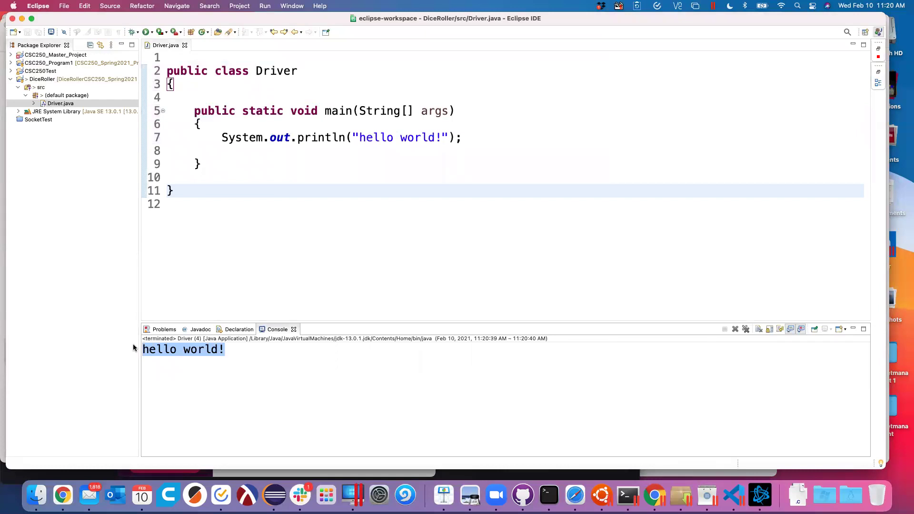
Highlight the whole main method for review and delete the blank line above it
{"action": "left_click", "coordinate": [263, 137]}
{"action": "left_click_drag", "start_coordinate": [195, 111], "coordinate": [484, 161]}
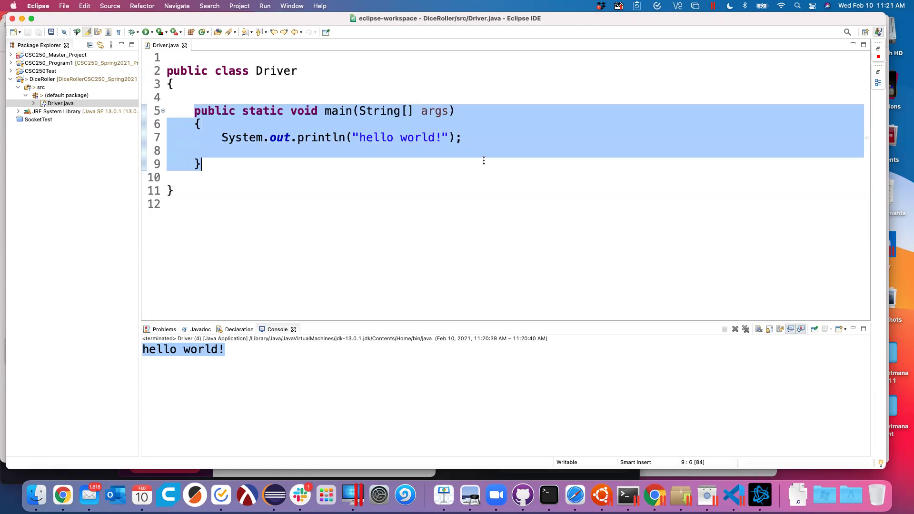
{"action": "left_click", "coordinate": [451, 176]}
{"action": "left_click", "coordinate": [226, 100]}
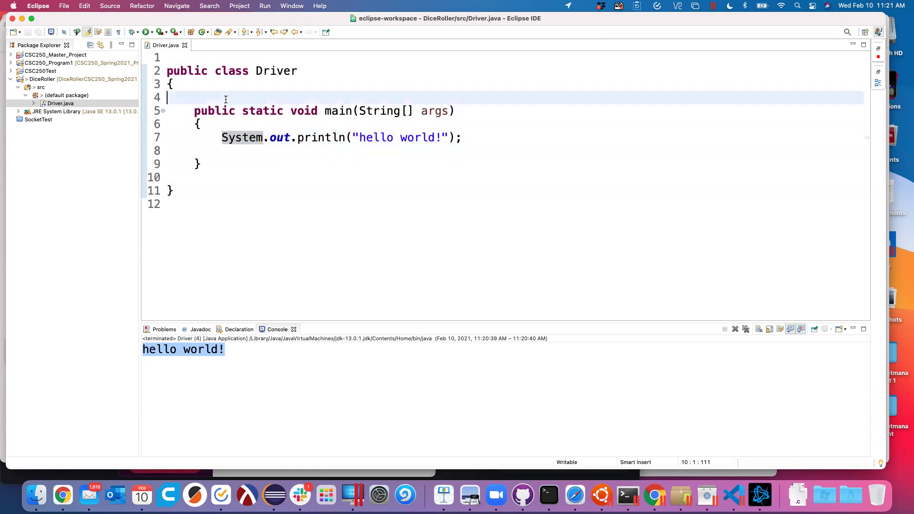
{"action": "key", "text": "BackSpace"}
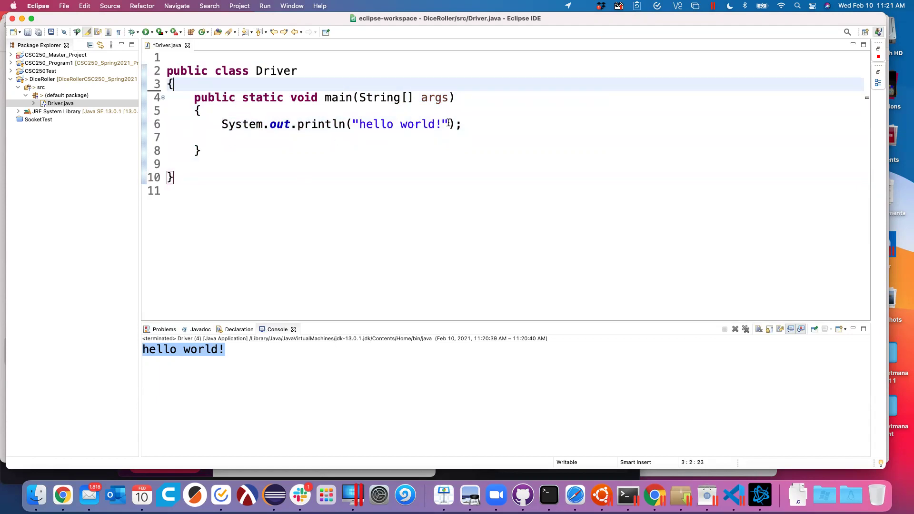